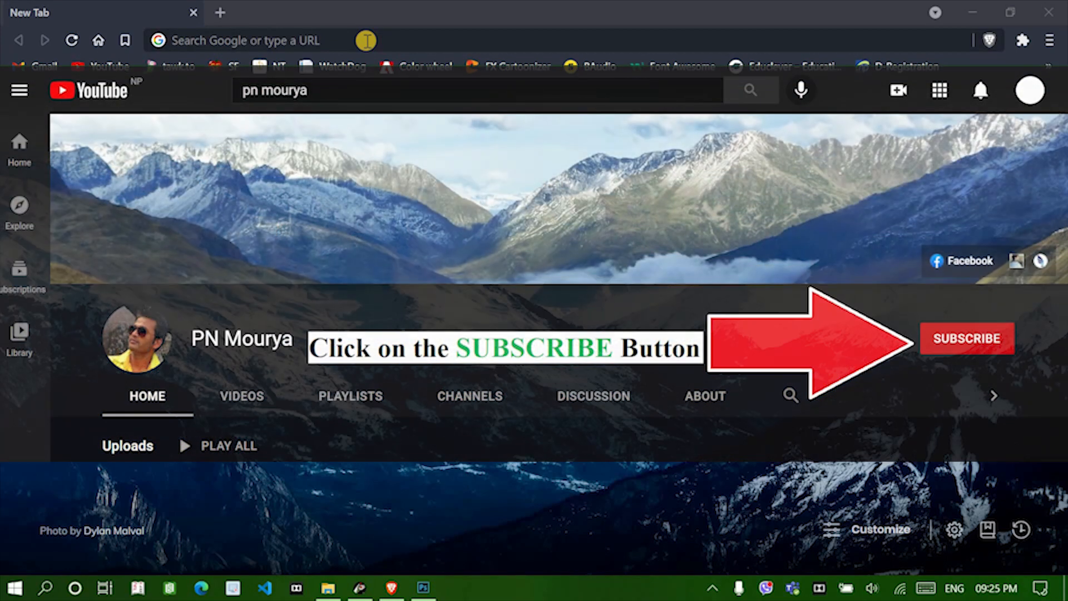
# Step: Go to office.com/?auth=2 and sign in to the school account with the password already filled in
pyautogui.click(366, 41)
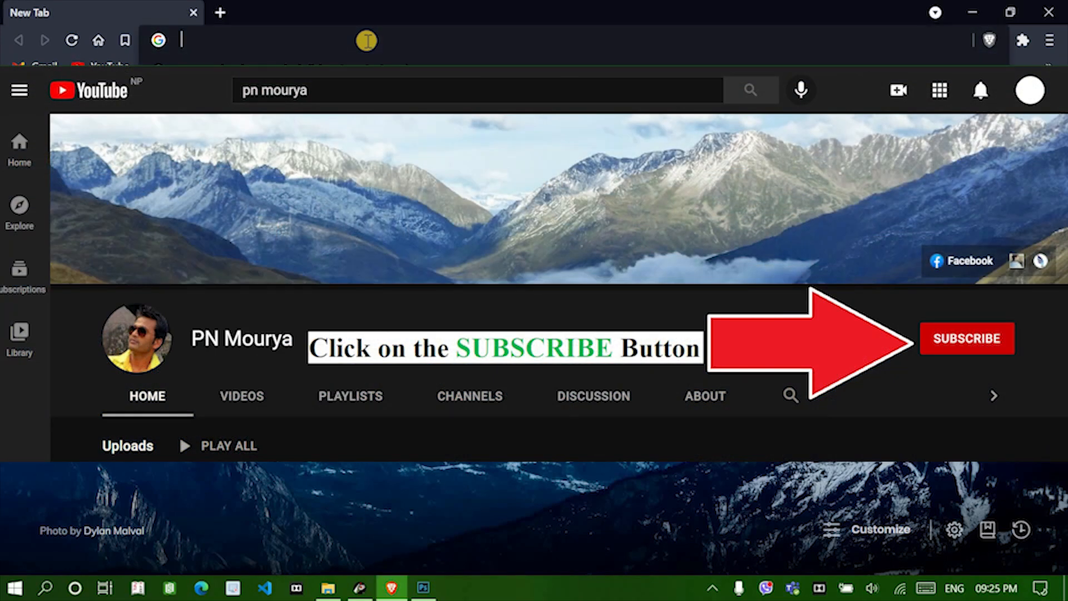
pyautogui.write('office.com/?auth=2')
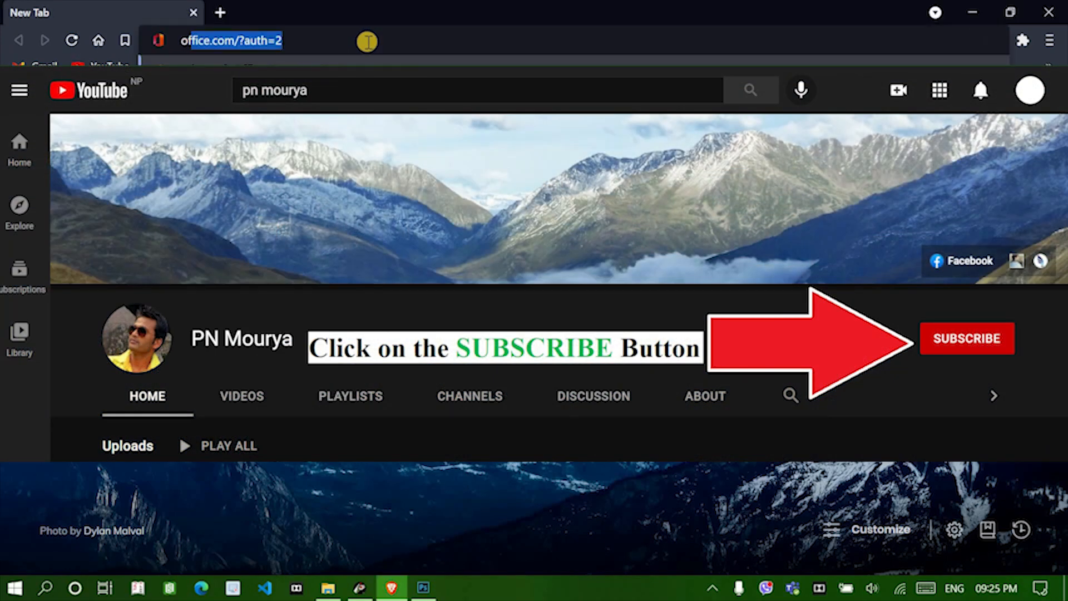
pyautogui.press('Return')
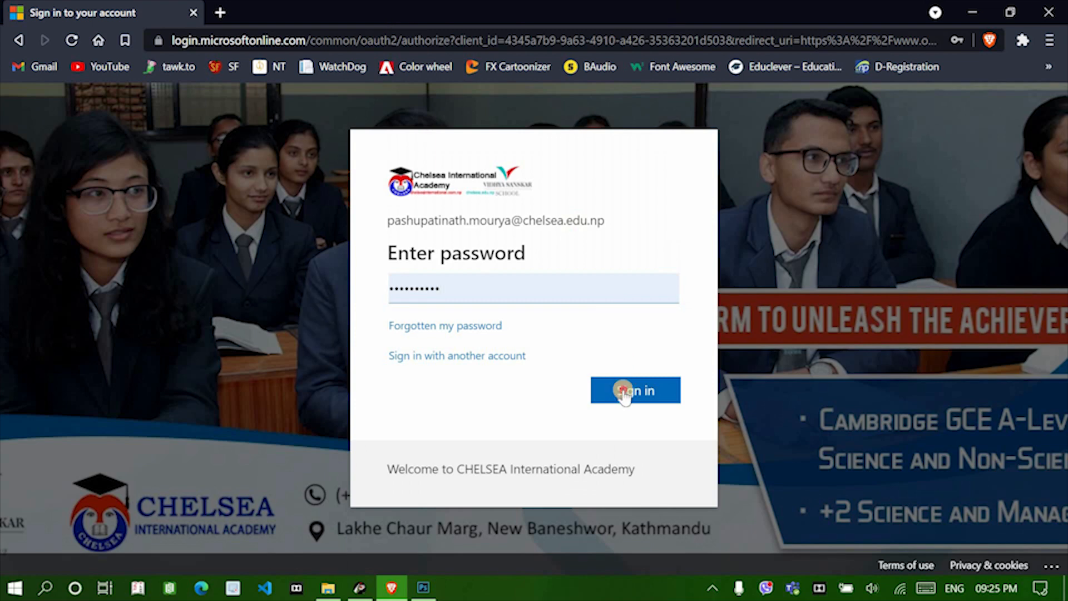
pyautogui.click(626, 390)
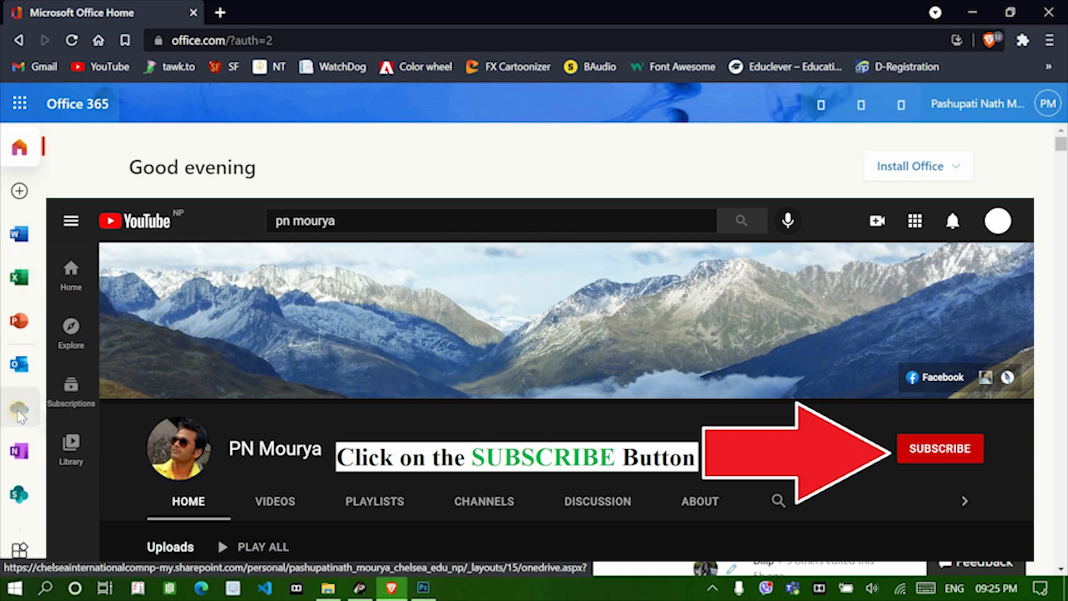
# Step: Open the Apps folder in OneDrive, look through its Microsoft Forms folder and return to Apps
pyautogui.click(30, 409)
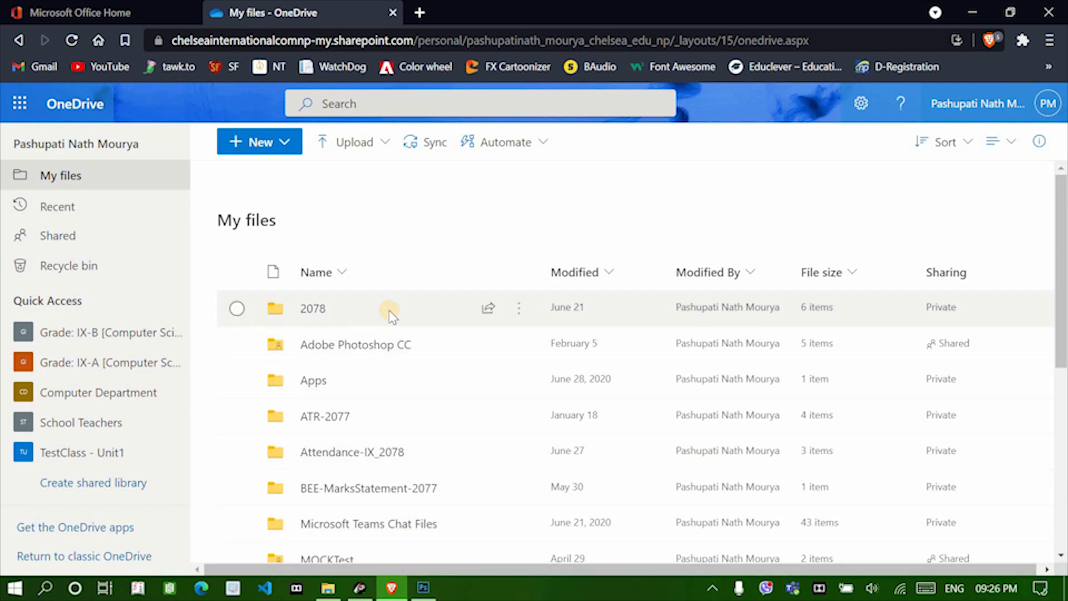
pyautogui.click(315, 384)
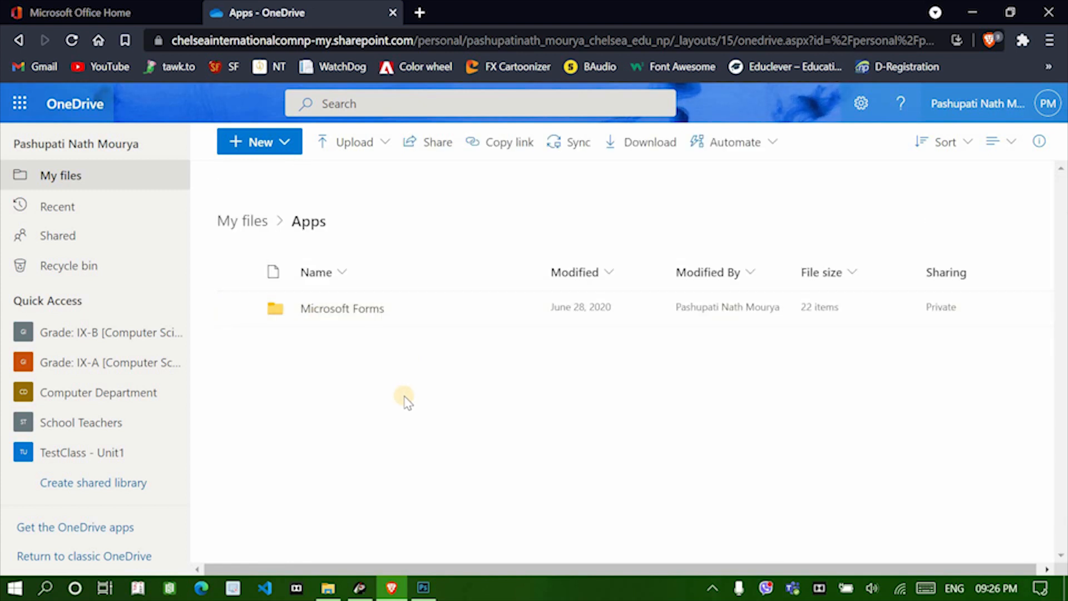
pyautogui.click(348, 308)
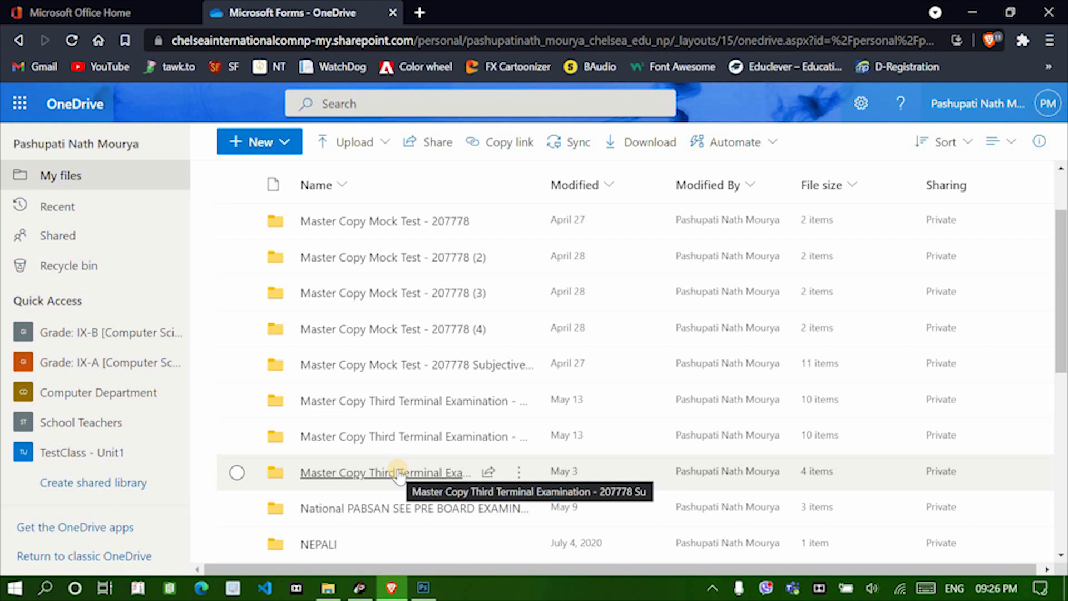
pyautogui.scroll(2, 491, 378)
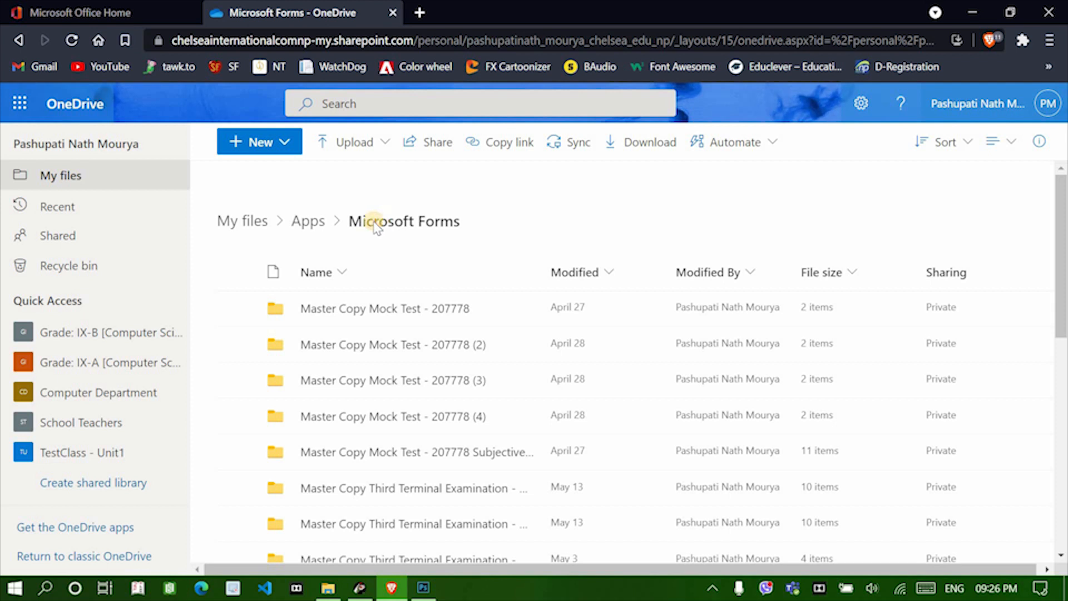
pyautogui.click(308, 220)
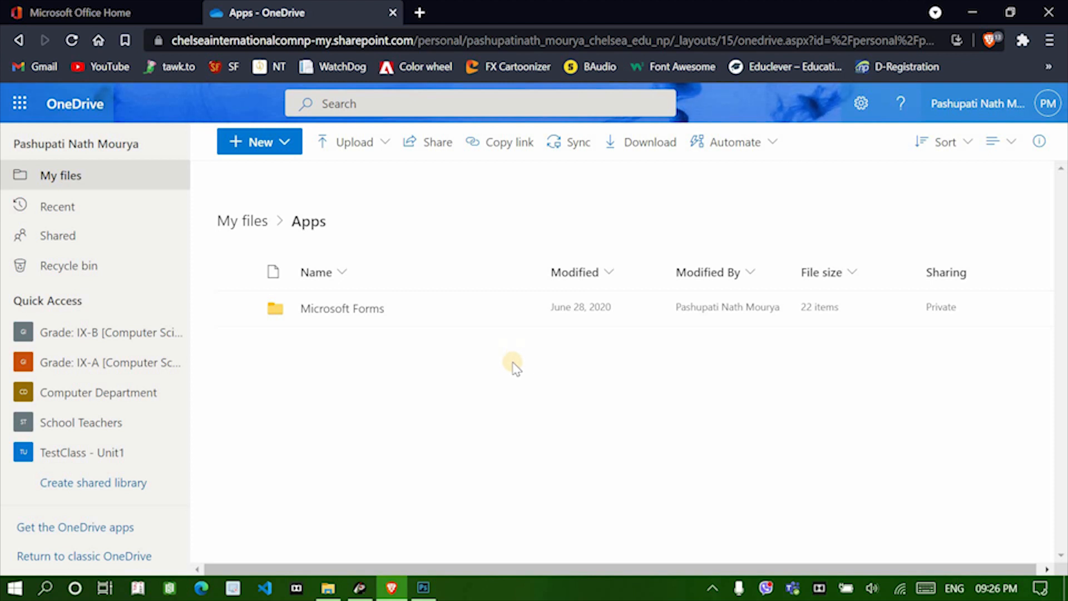
# Step: Open Manage Access for the Microsoft Forms folder and add a teacher from the suggestions as a direct-access recipient
pyautogui.click(237, 309)
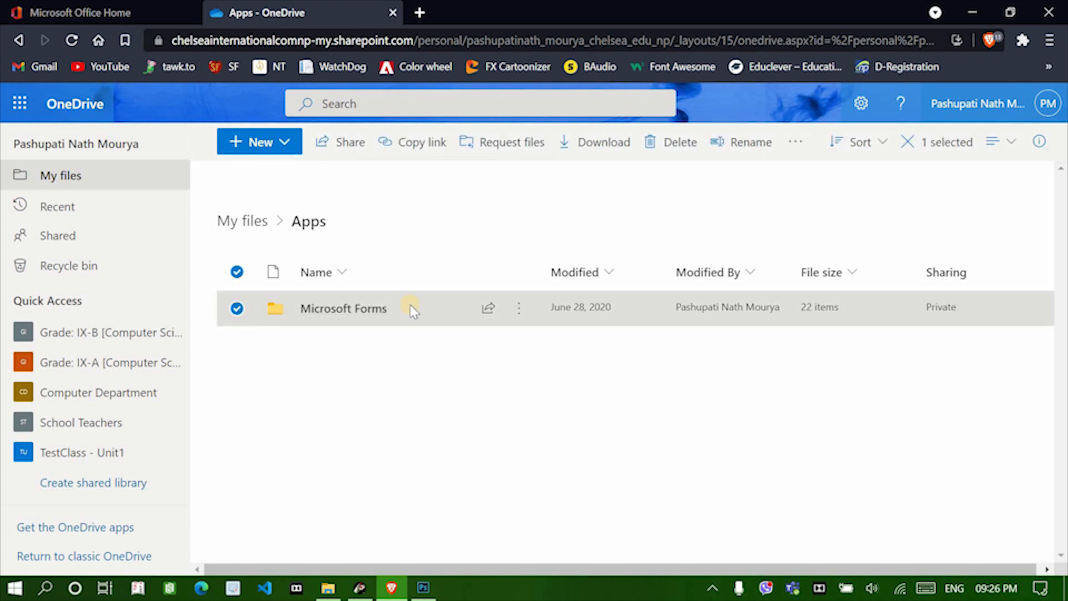
pyautogui.click(523, 323)
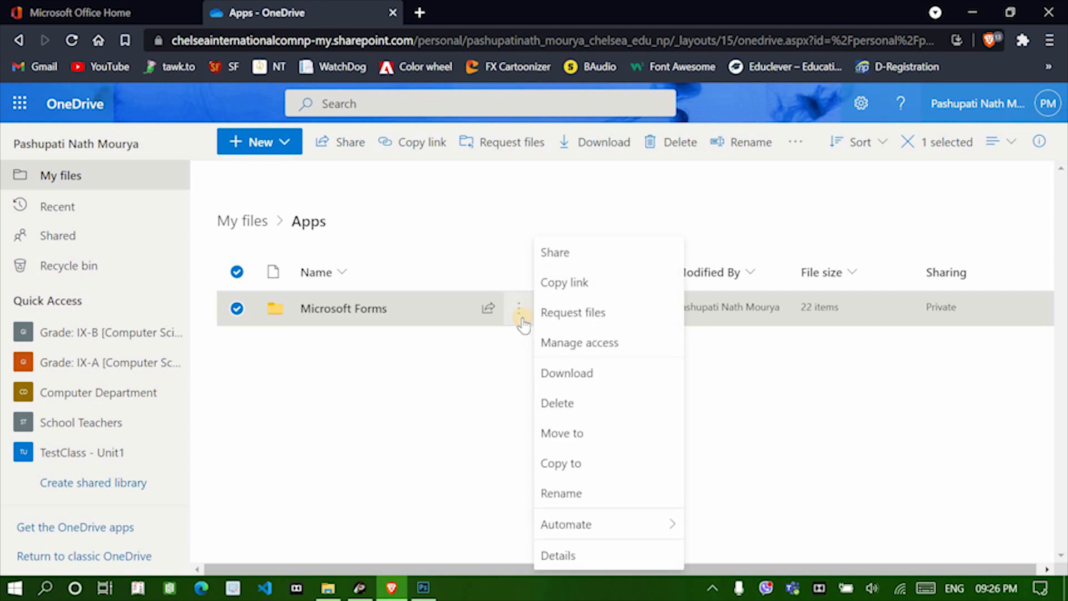
pyautogui.click(582, 345)
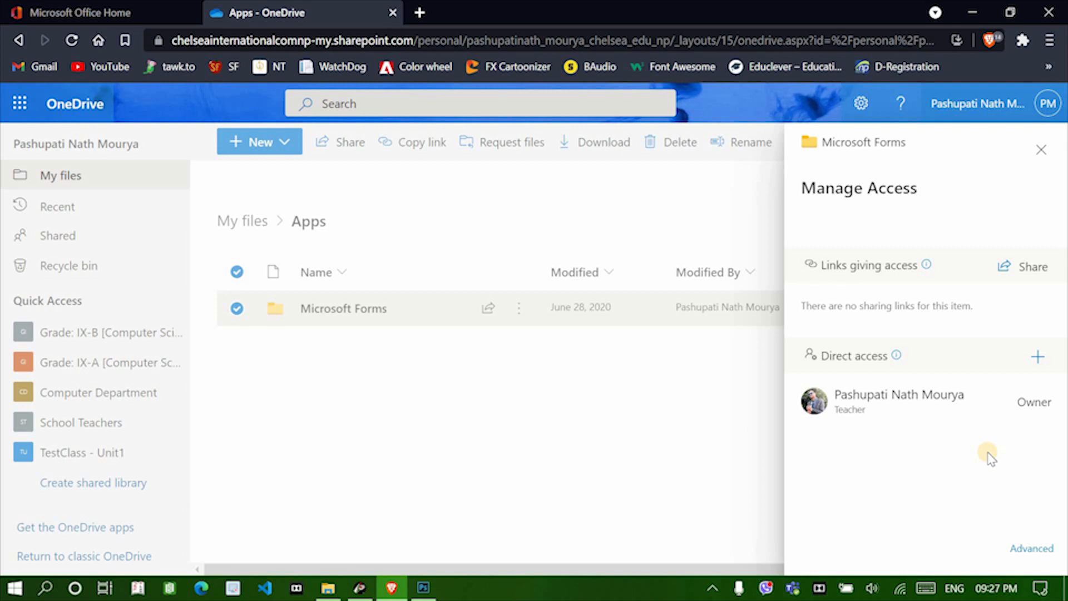
pyautogui.click(1041, 357)
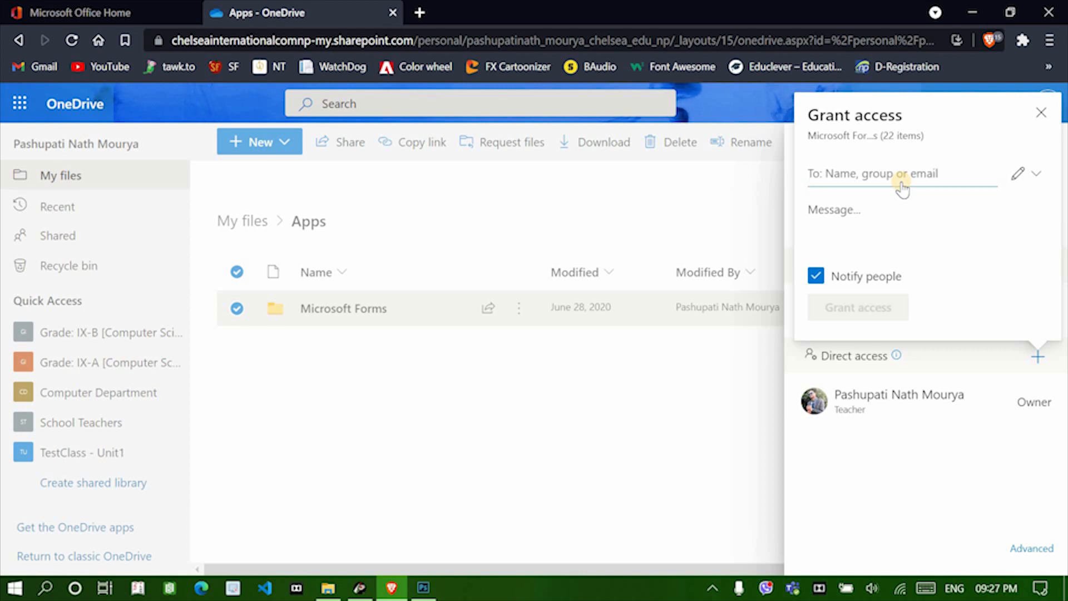
pyautogui.write('ros')
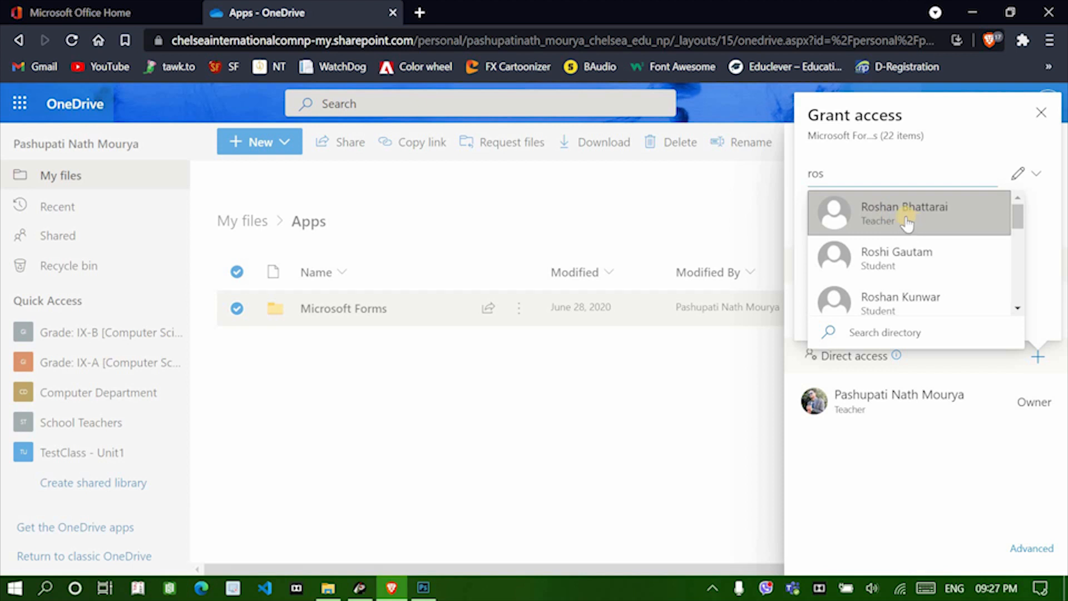
pyautogui.click(888, 208)
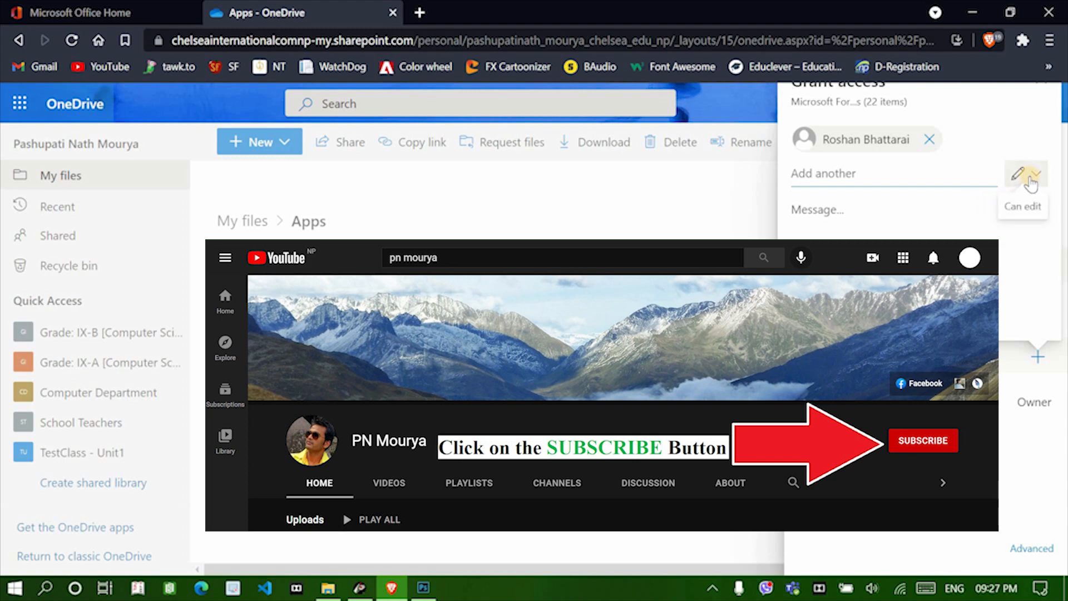
# Step: Grant the chosen teacher Can edit access to the folder with notification and close the access settings
pyautogui.click(1031, 184)
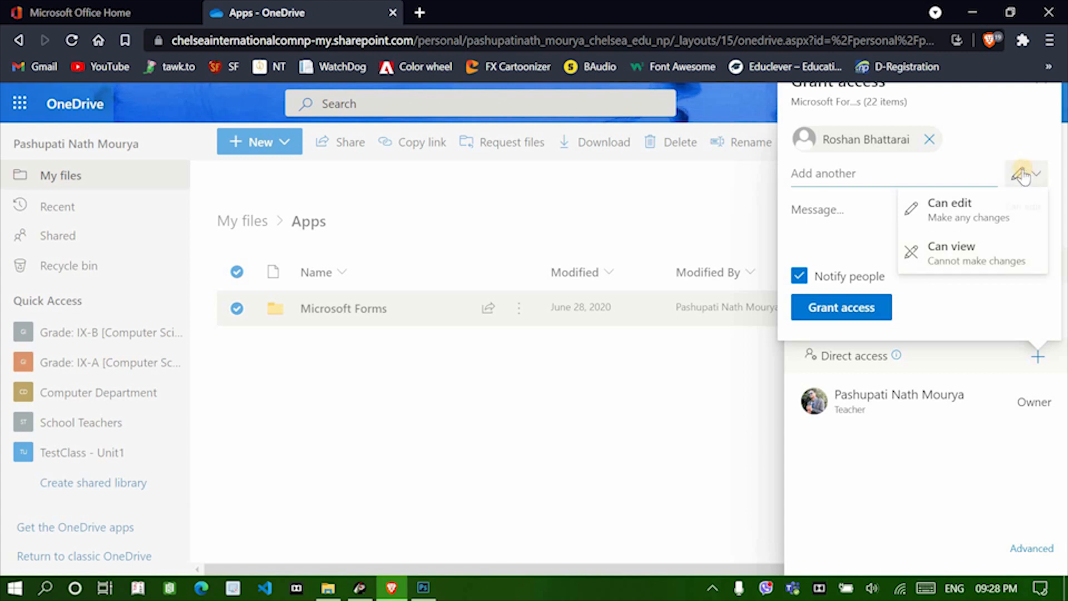
pyautogui.click(965, 205)
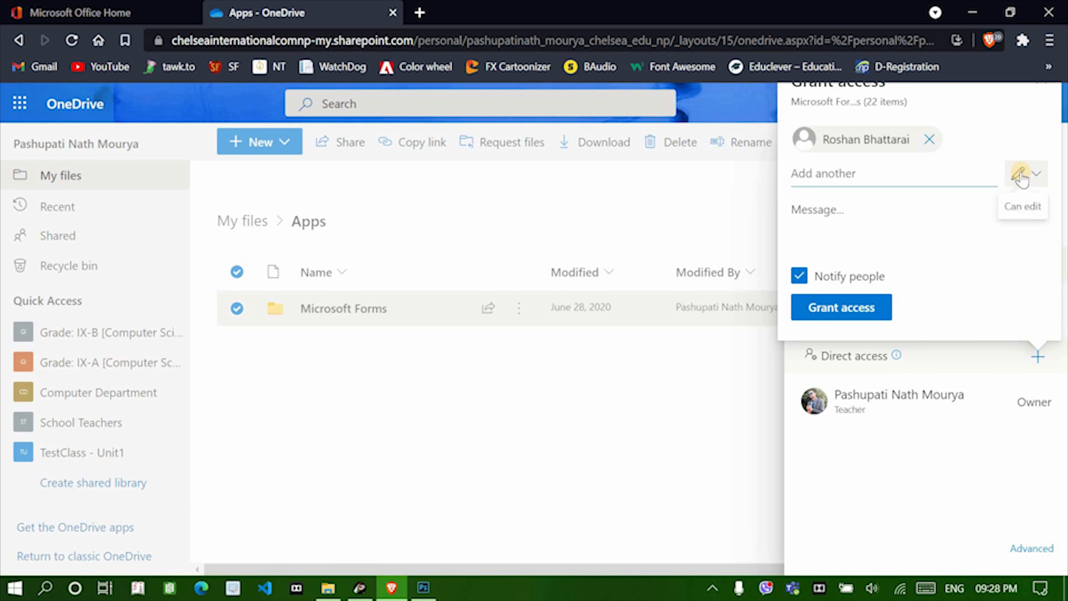
pyautogui.click(858, 312)
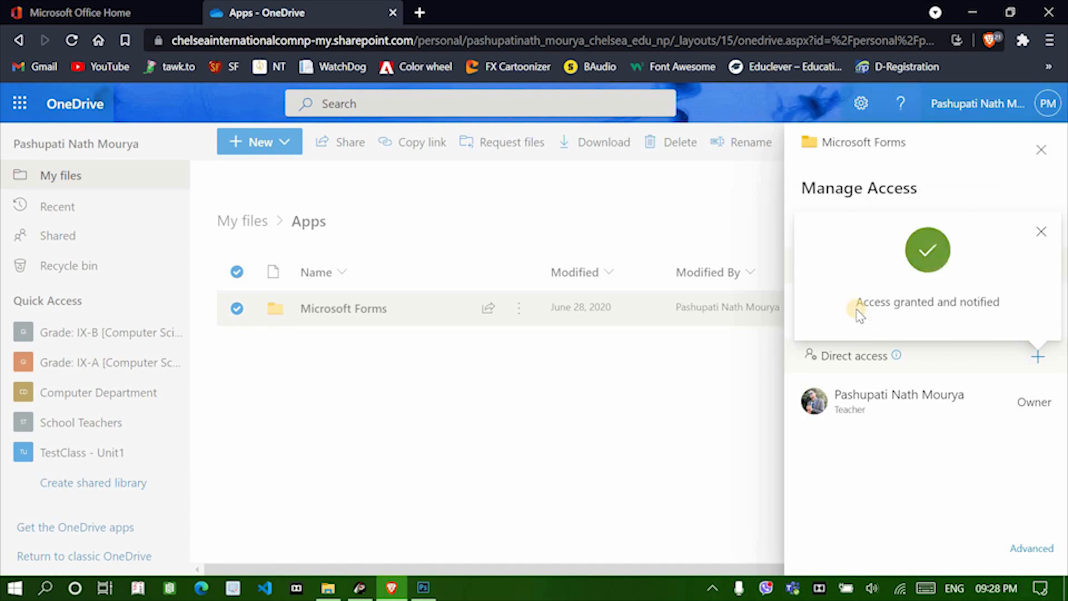
pyautogui.click(1039, 232)
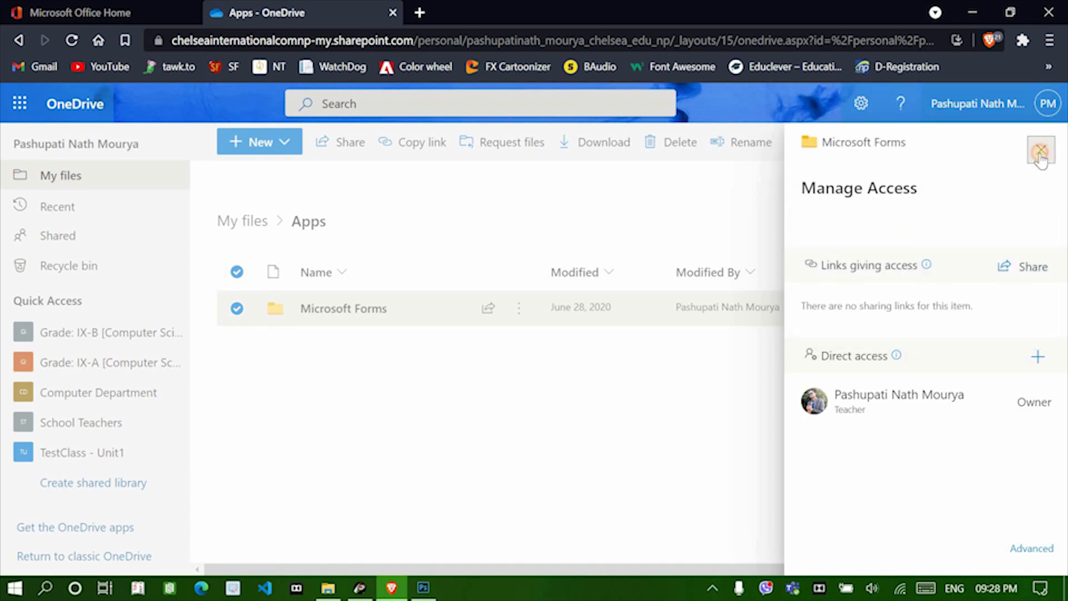
pyautogui.click(1041, 153)
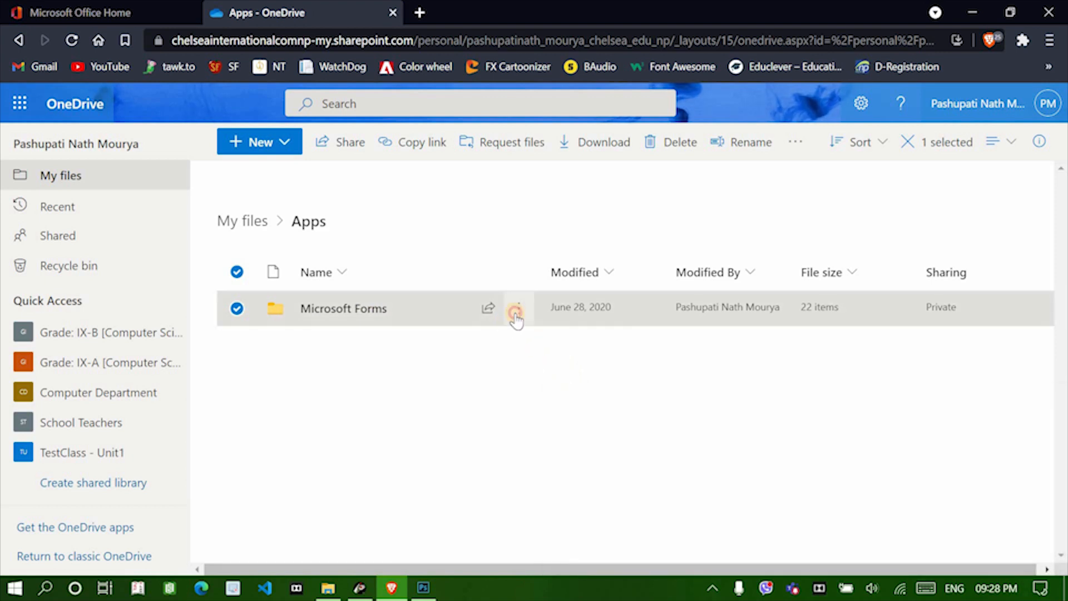
# Step: Reopen Manage Access for the Microsoft Forms folder and go to its advanced permissions page
pyautogui.click(517, 314)
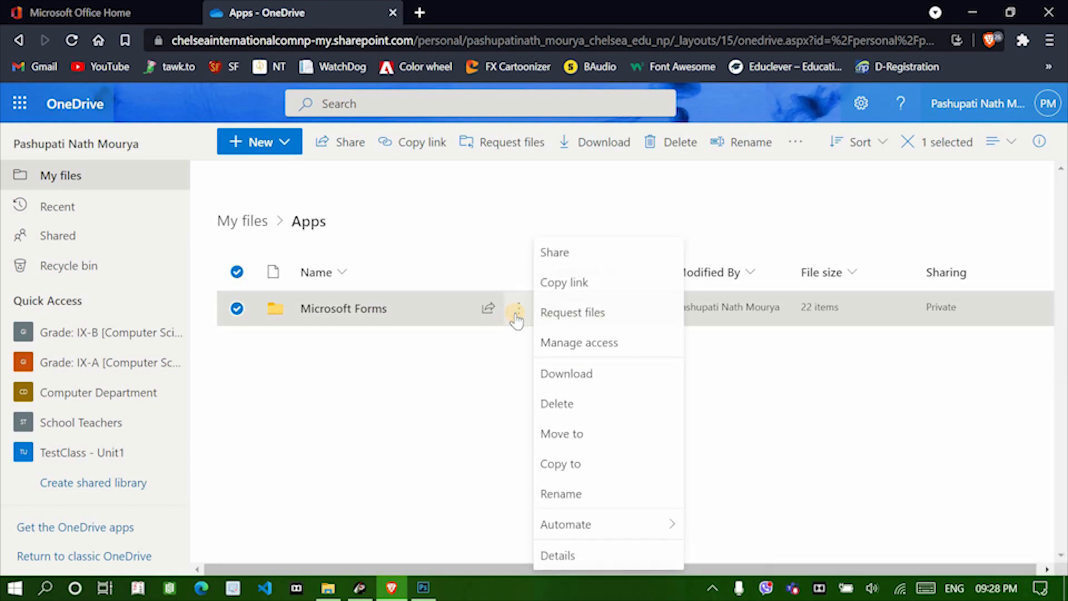
pyautogui.click(588, 345)
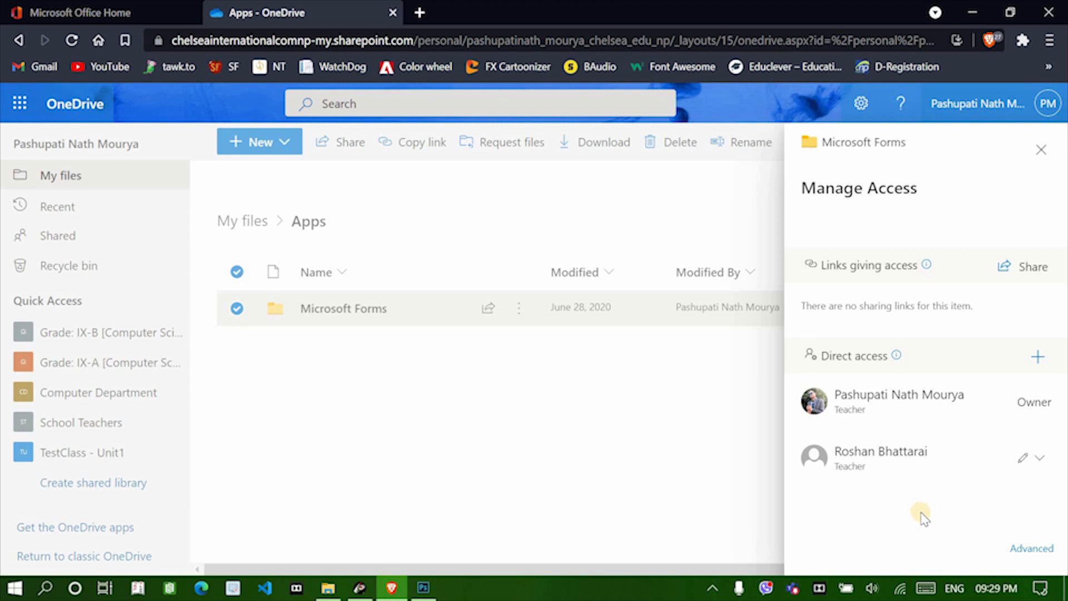
pyautogui.click(1032, 551)
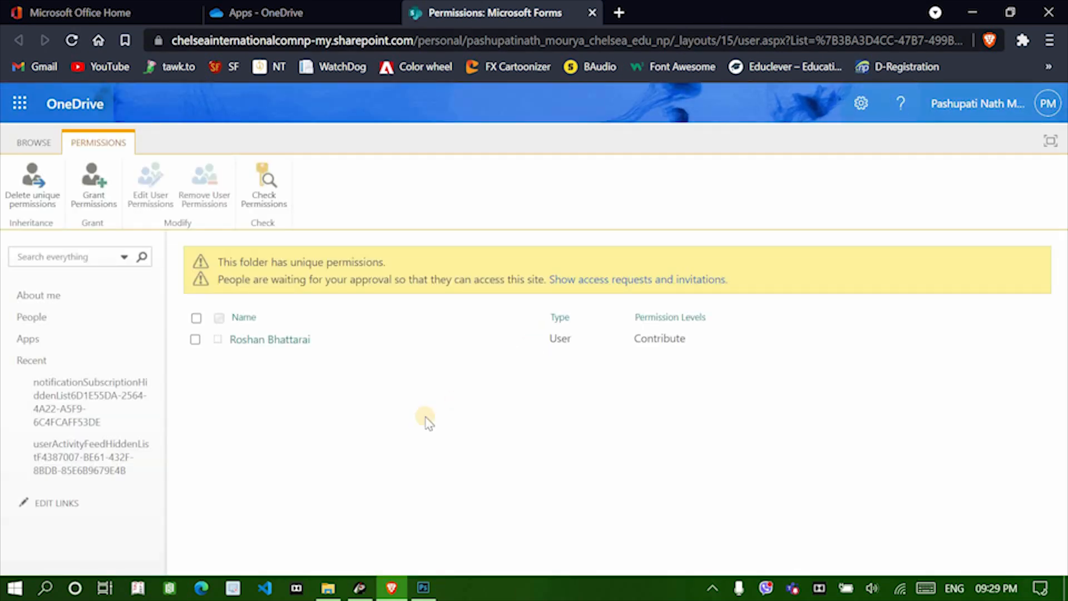
# Step: Remove all of the teacher's user permissions from the Microsoft Forms folder and close the permissions page
pyautogui.click(196, 319)
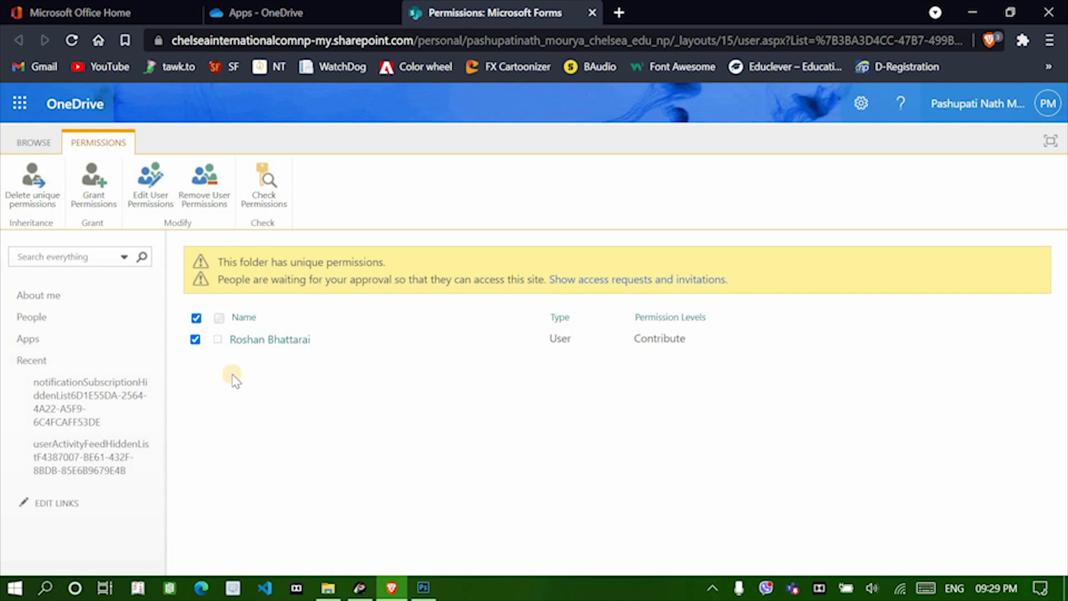
pyautogui.click(195, 340)
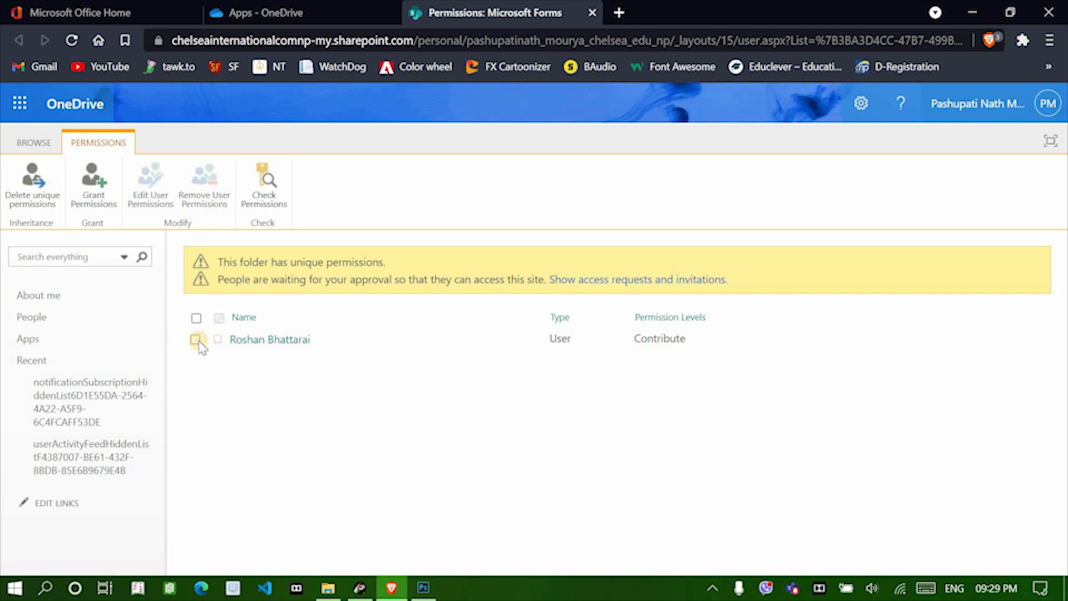
pyautogui.click(196, 339)
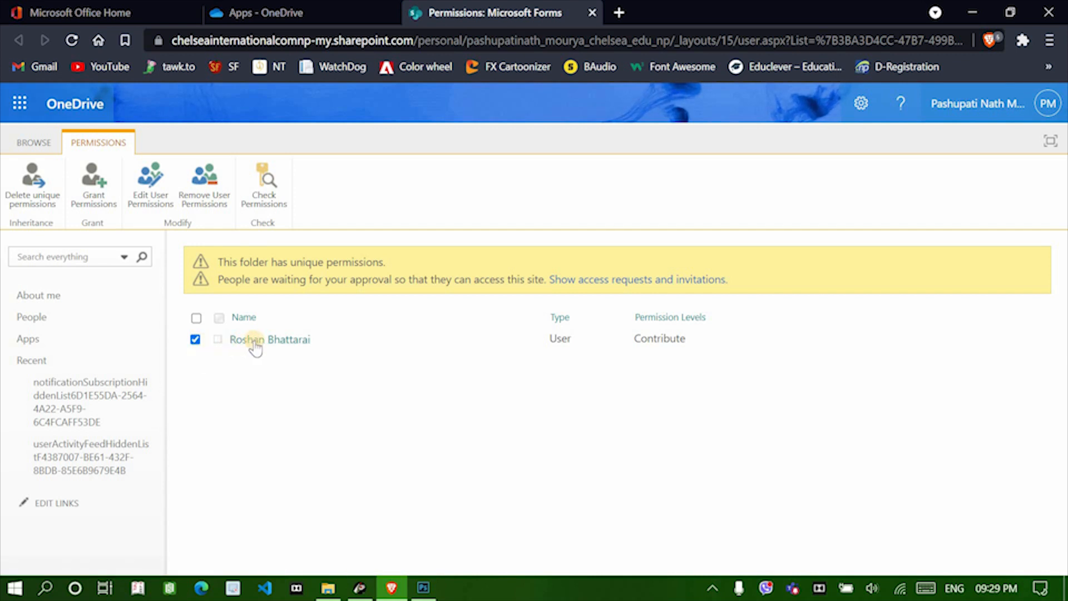
pyautogui.click(209, 186)
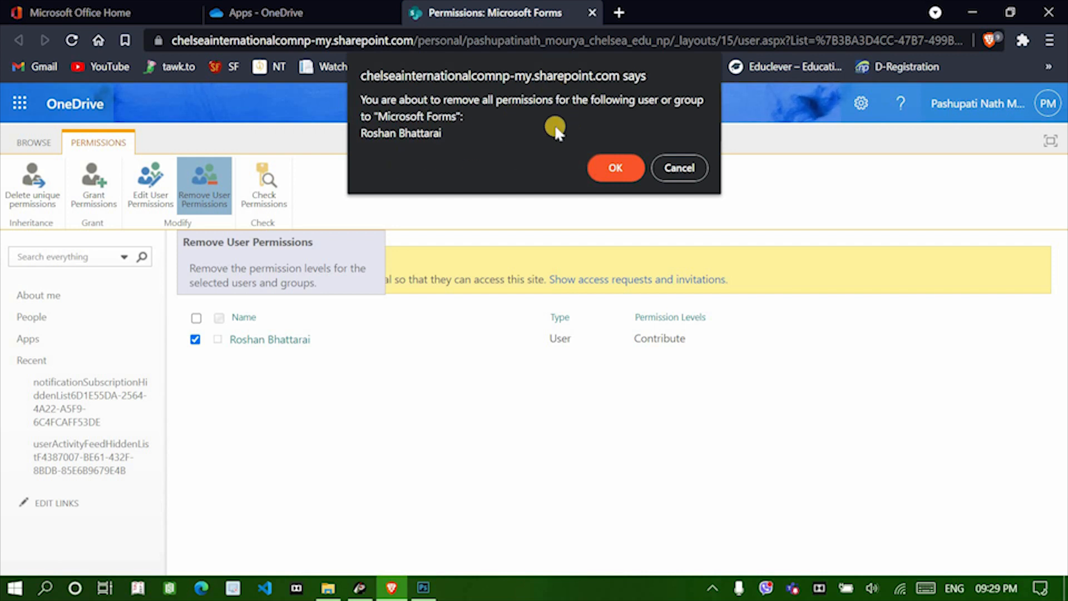
pyautogui.click(615, 169)
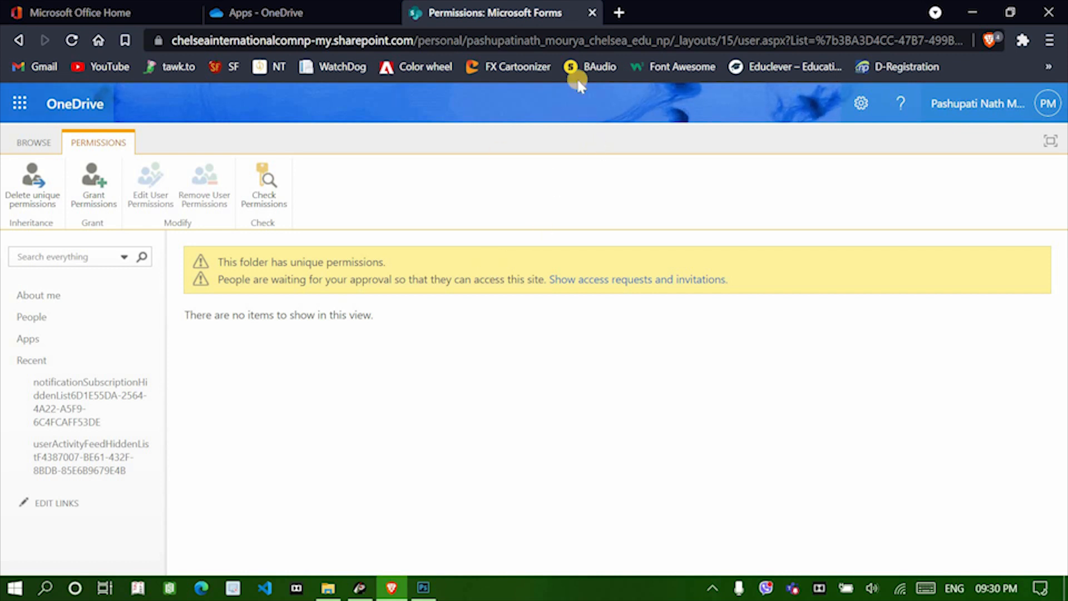
pyautogui.click(591, 13)
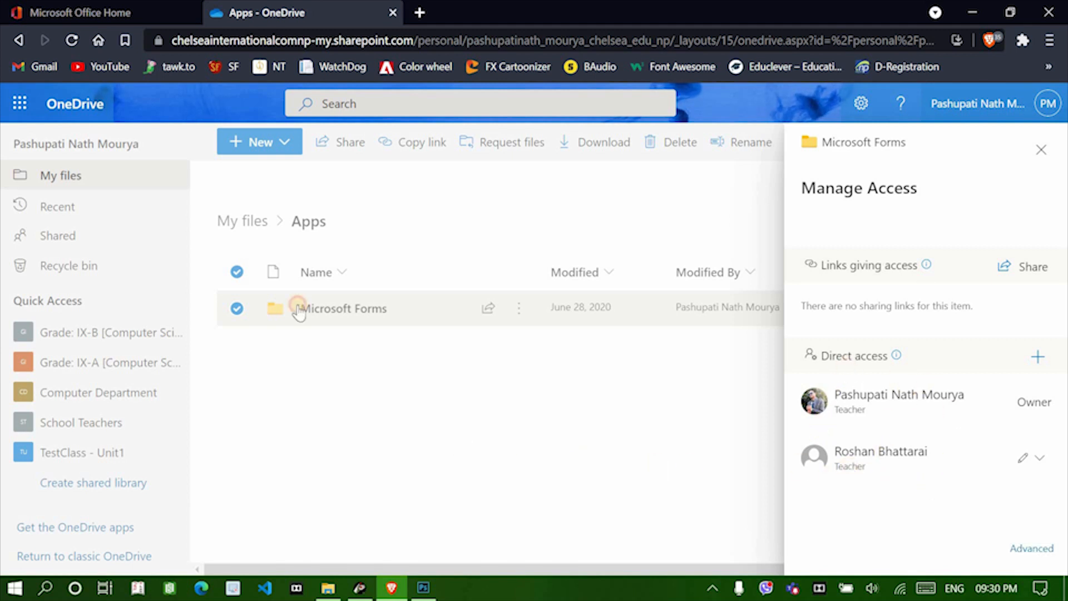
# Step: Reload the Apps folder and check who has direct access to the Microsoft Forms folder
pyautogui.click(72, 40)
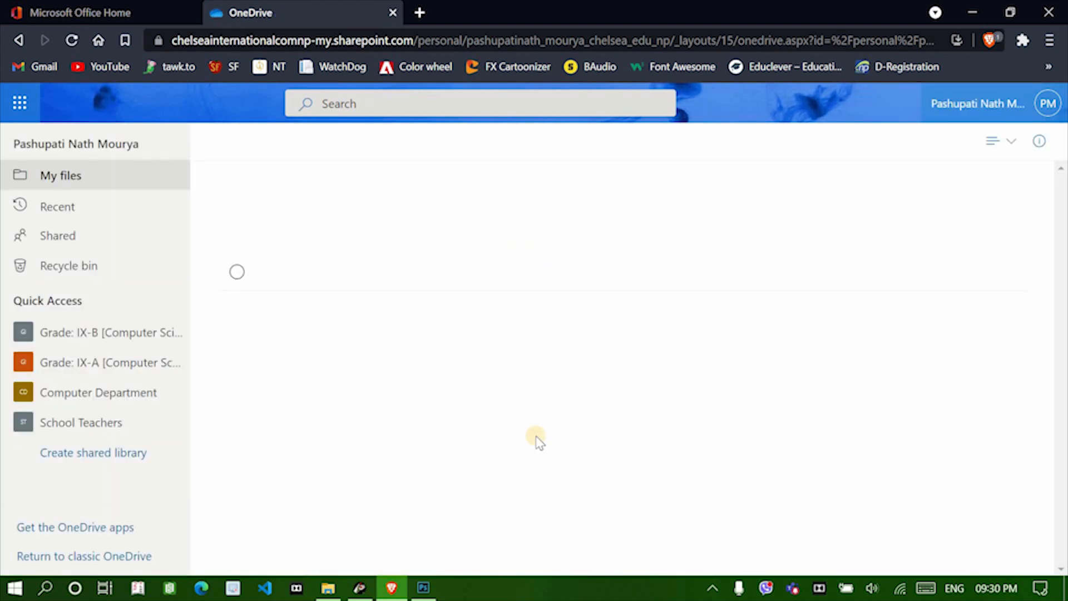
pyautogui.click(520, 309)
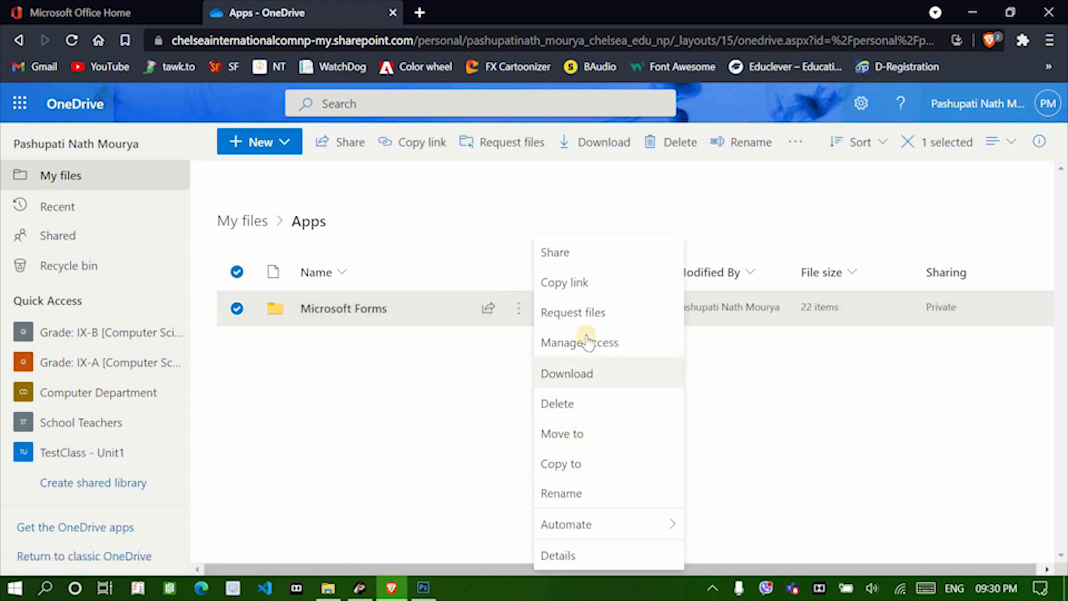
pyautogui.click(587, 341)
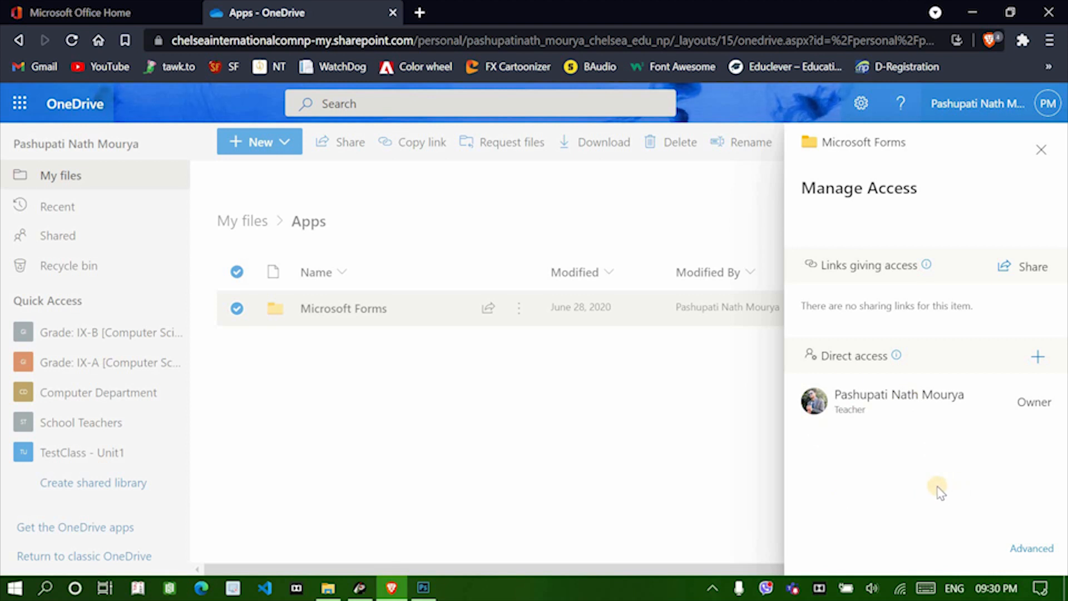
pyautogui.click(615, 449)
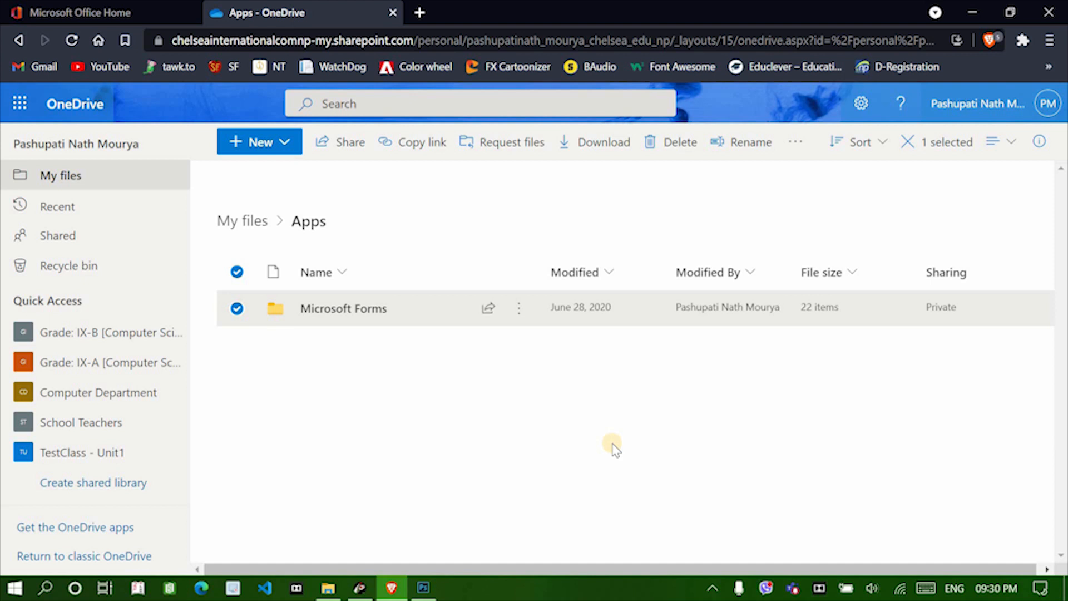